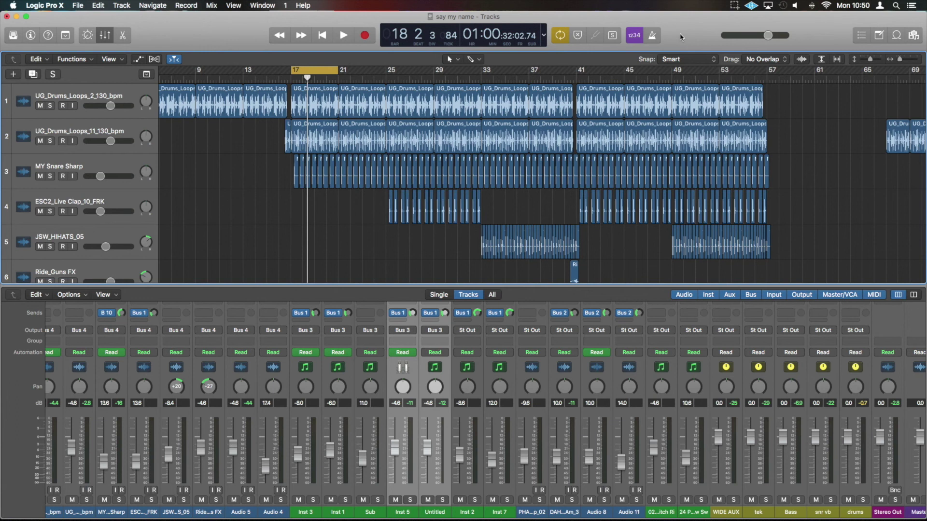
- Select the UG_Drums_Loops_2_130_bpm track and zoom in with taller track heights
click(106, 99)
key(super+Right)
key(super+Down)
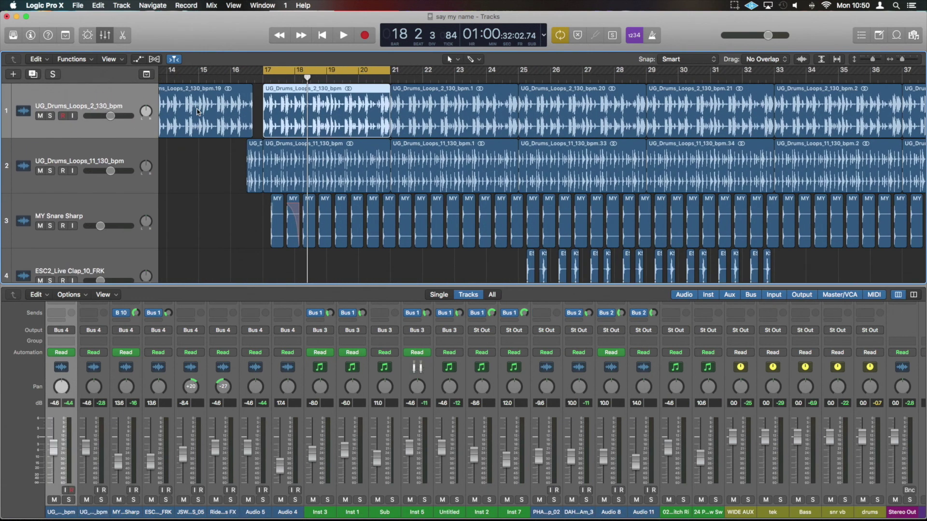
key(super+Down)
key(super+Right)
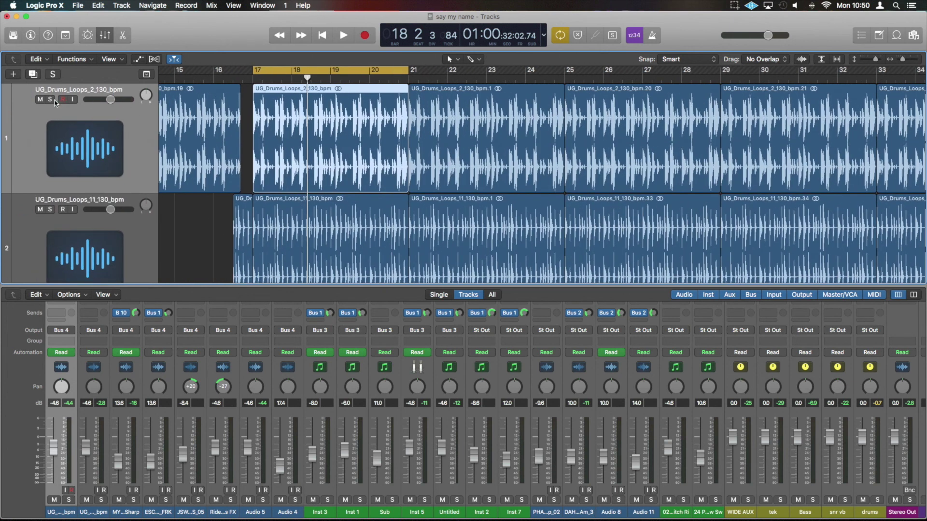
- Solo the drum loop track and play it briefly
click(50, 100)
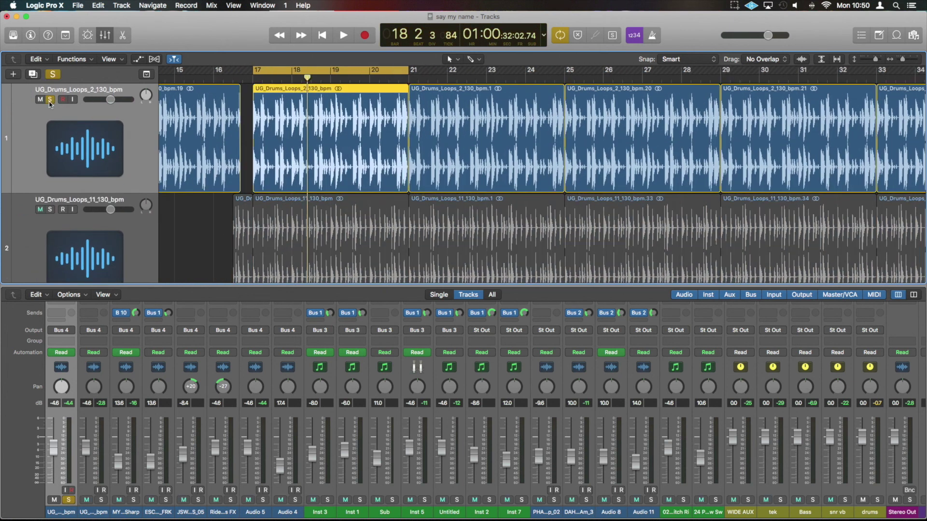
key(space)
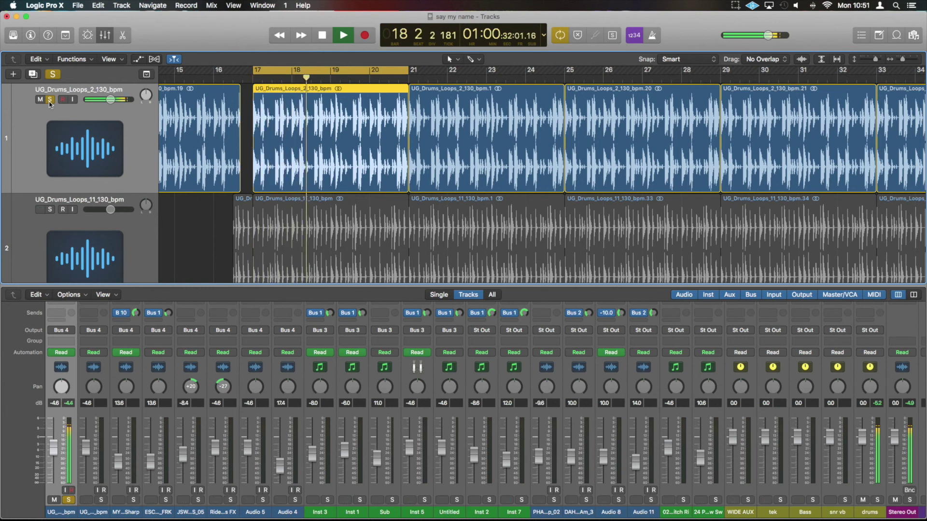
key(space)
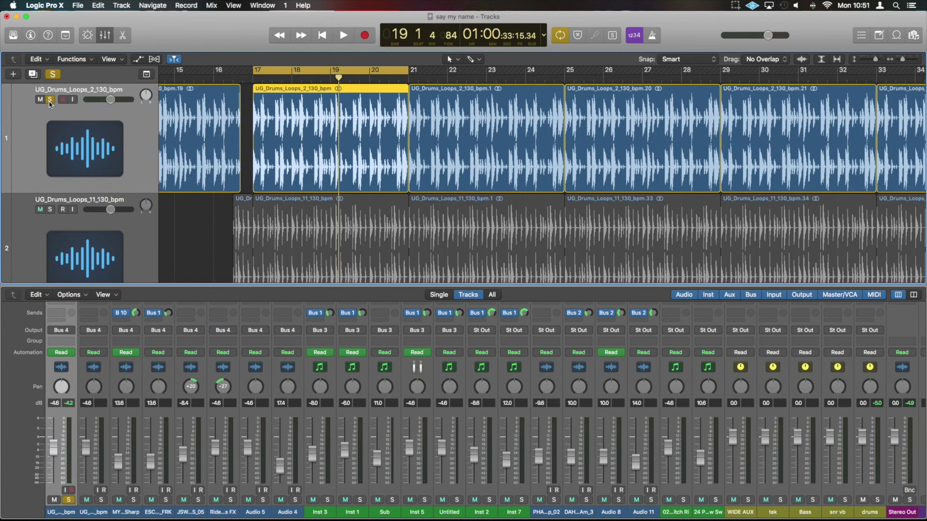
- Zoom in on individual drum hits, back out to several bars, and show the inspector
key(super+Right)
key(super+Right)
key(super+Right)
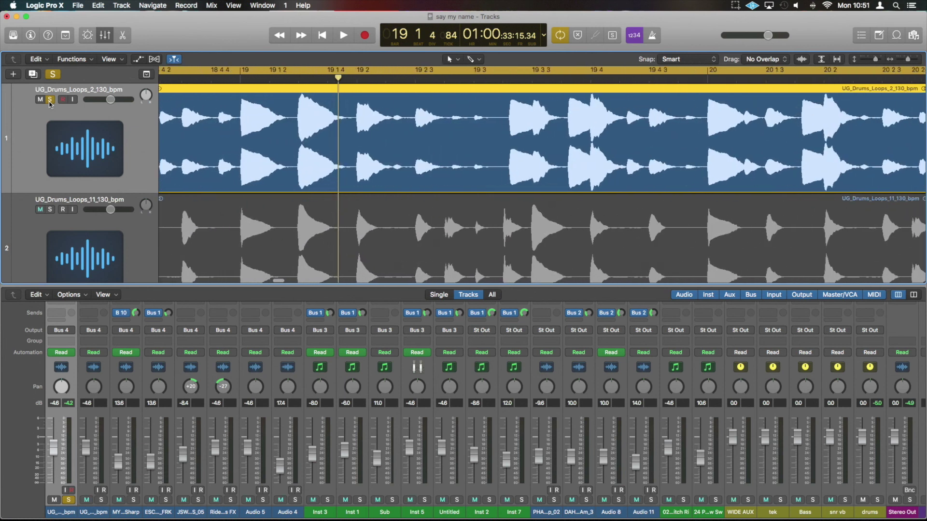
key(super+Right)
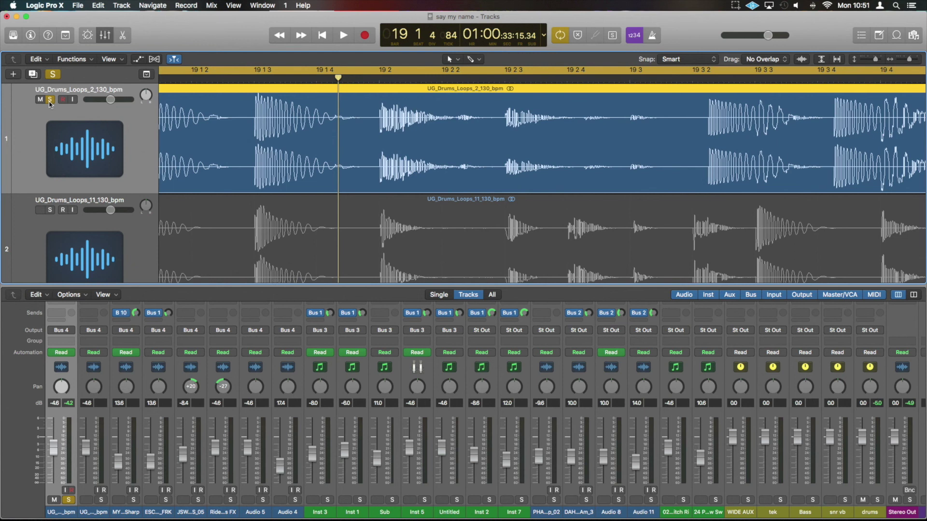
key(super+Left)
key(super+Left)
key(super+Left)
key(super+Left)
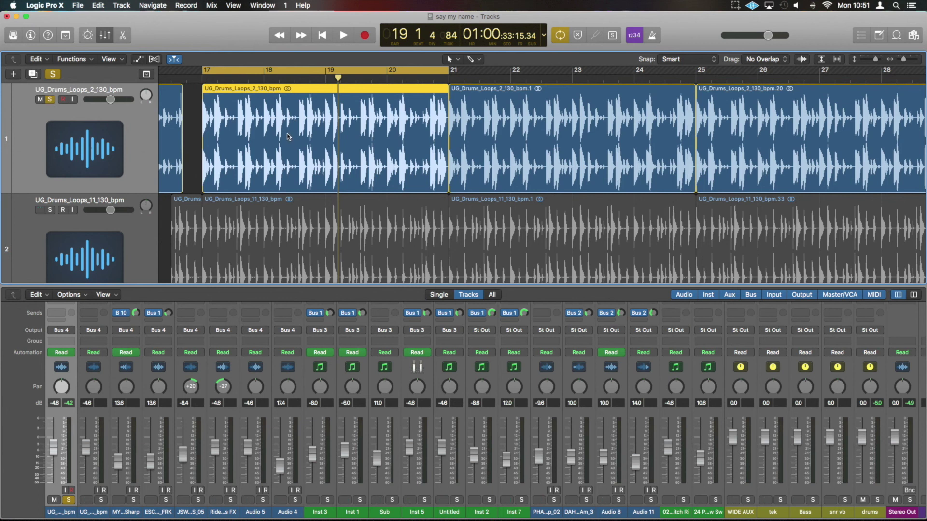
key(i)
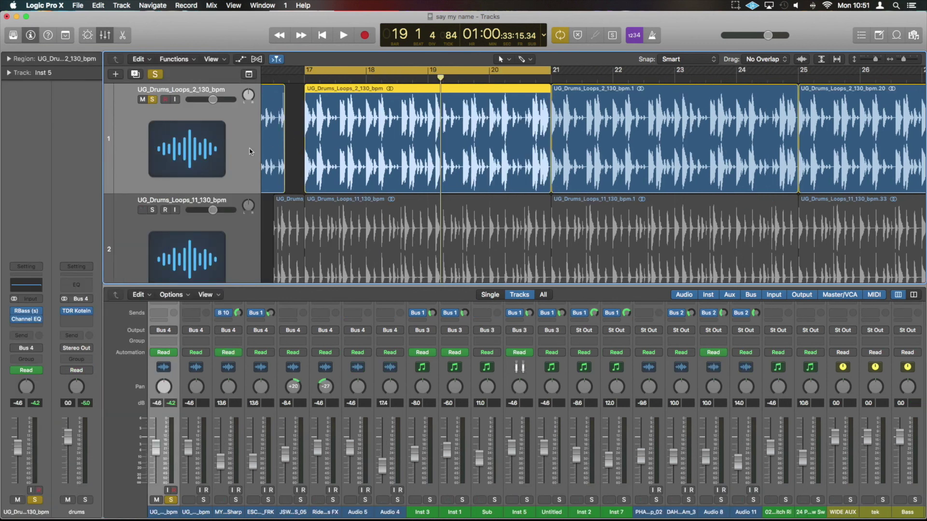
- Turn on flex view and set track 1's flex mode to Rhythmic
click(256, 59)
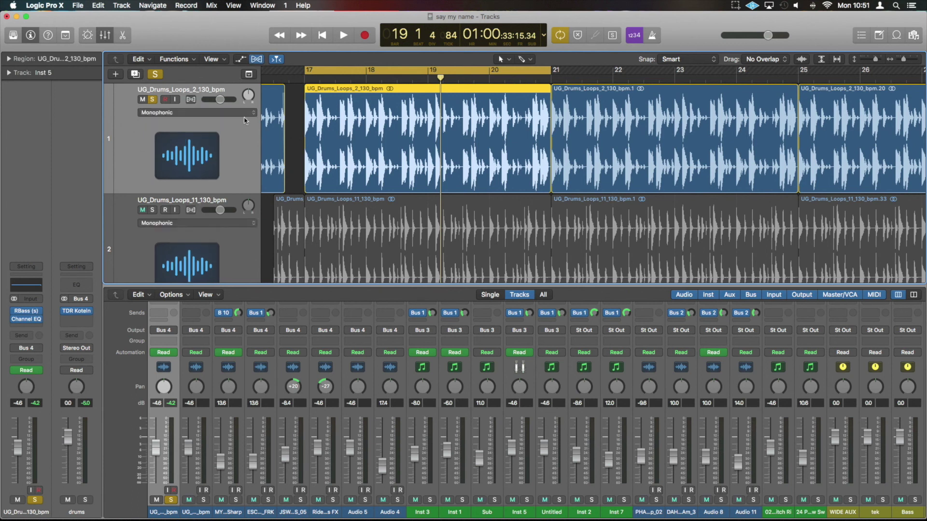
click(225, 113)
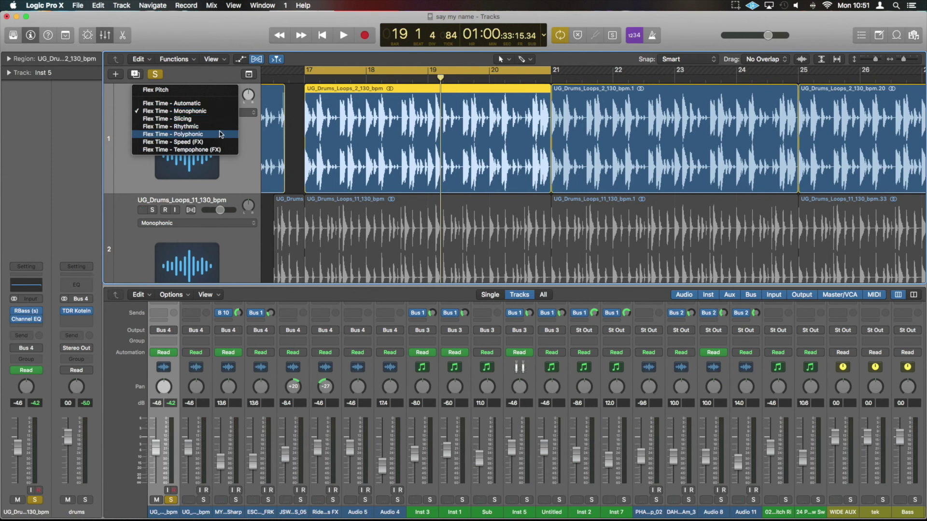
click(222, 127)
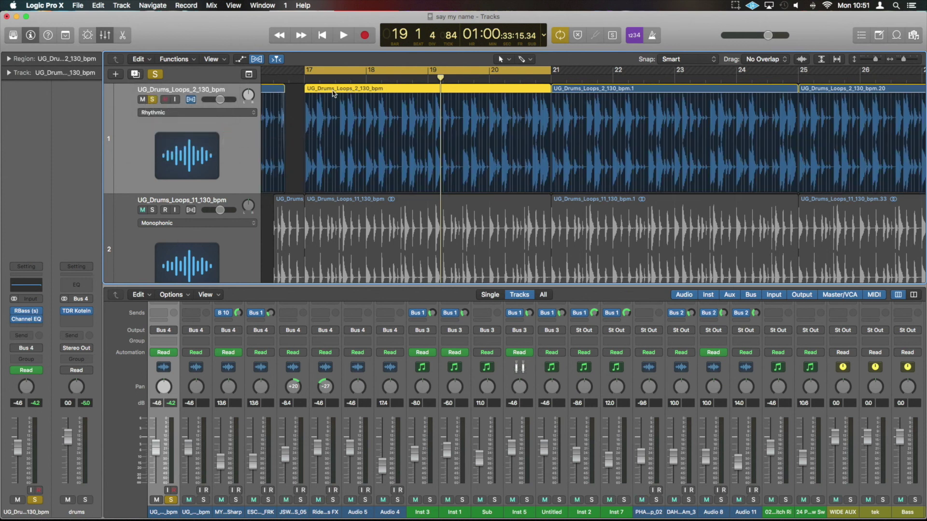
- Expand the Region inspector parameters and look through the quantize options without changing them
click(299, 94)
click(8, 59)
key(i)
key(i)
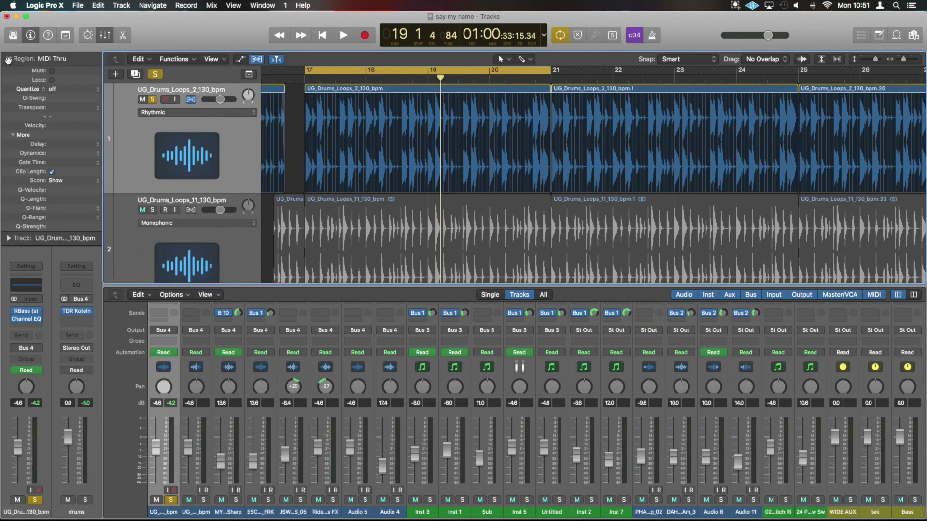
click(72, 90)
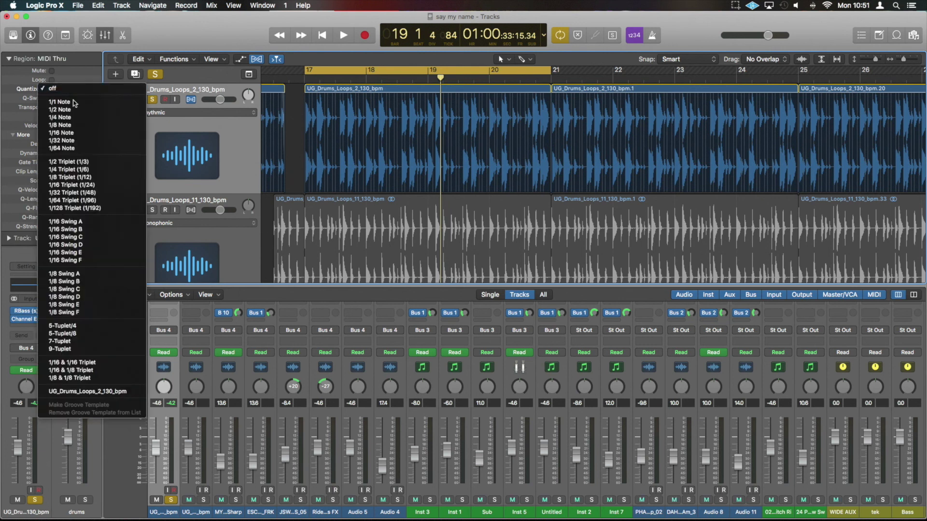
click(70, 407)
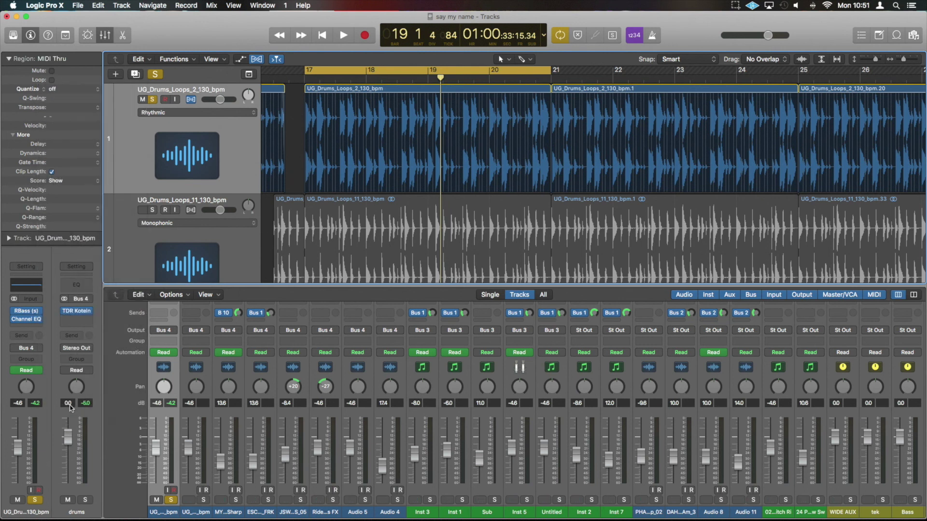
- Make a groove template from the UG_Drums_Loops_2_130_bpm region and confirm it appears in Quantize
click(414, 90)
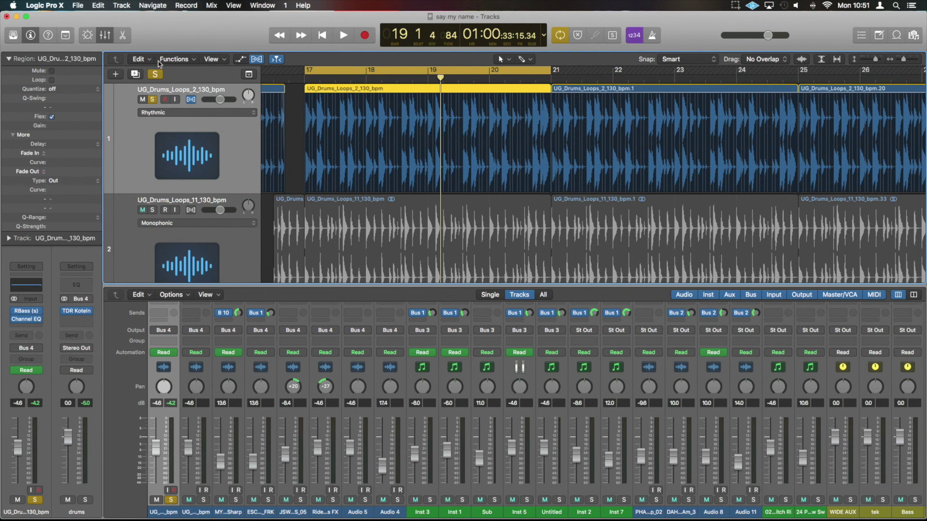
click(66, 89)
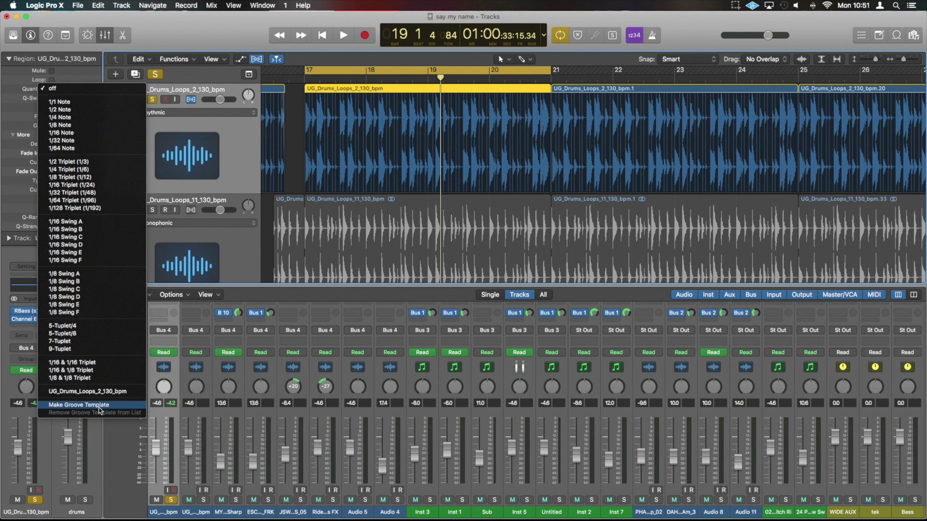
click(98, 408)
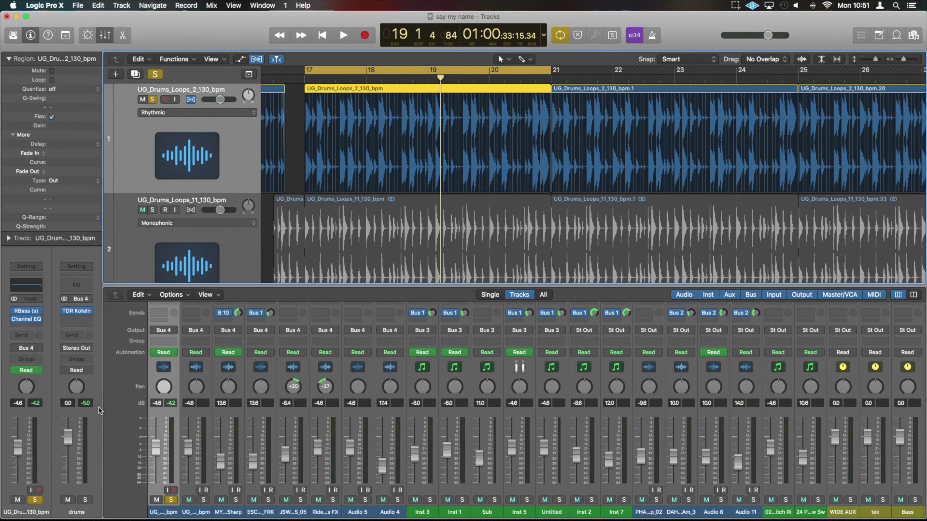
click(59, 90)
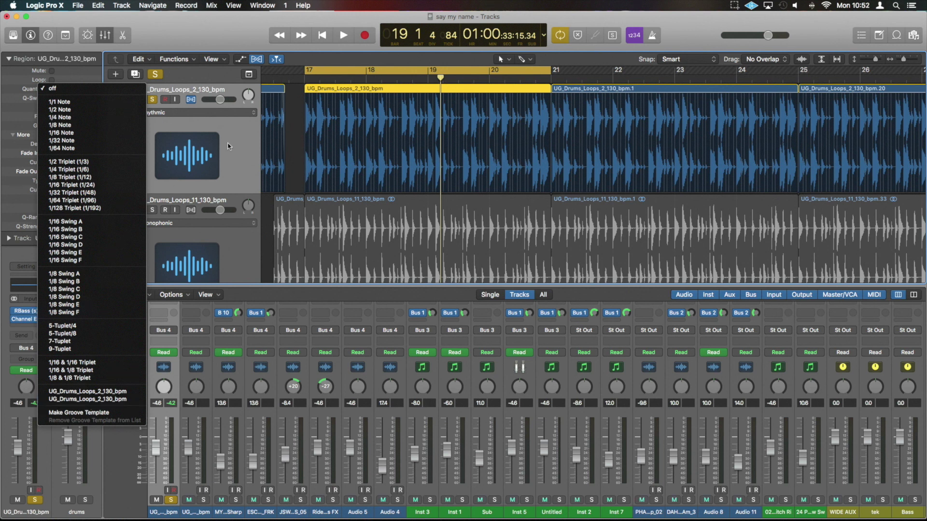
click(296, 128)
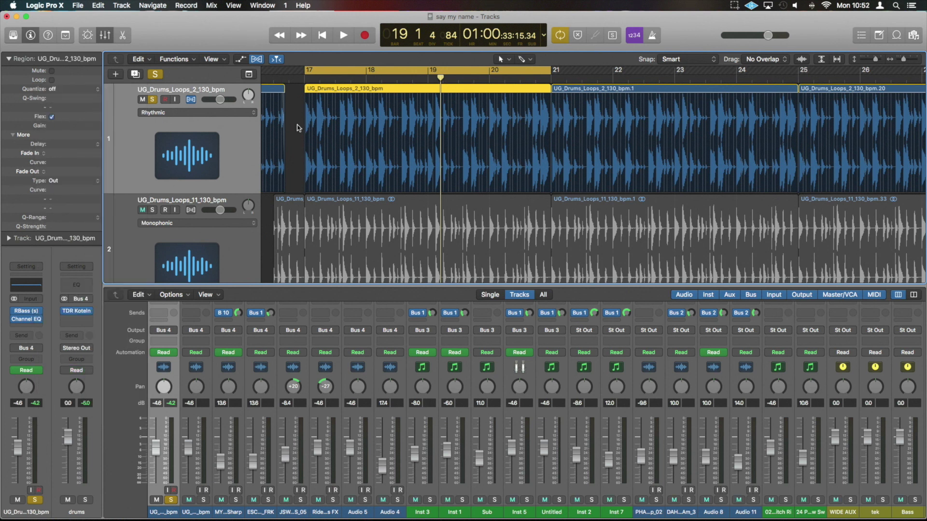
- Turn off flex view, then solo the track 2 UG_Drums_Loops_11_130_bpm hi-hat loop and play it alone
click(190, 100)
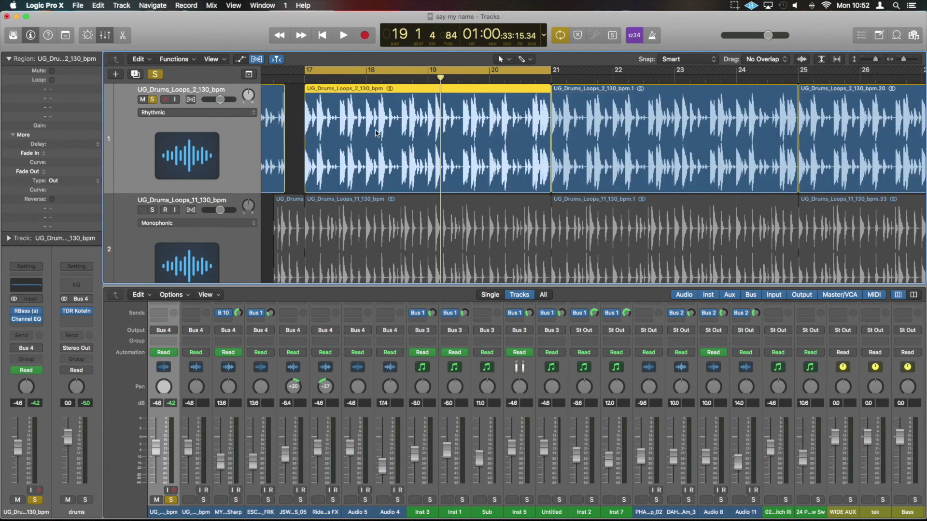
scroll(374, 131, down, 2)
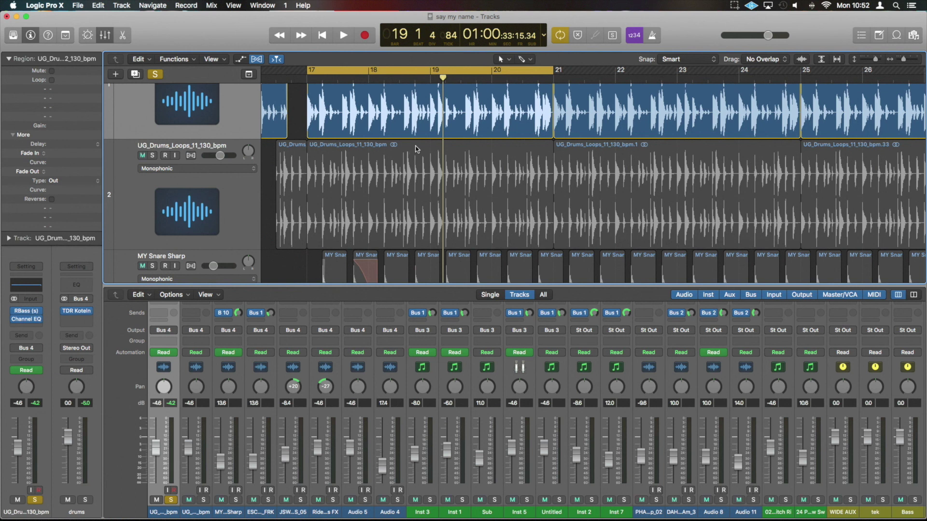
click(417, 149)
click(152, 155)
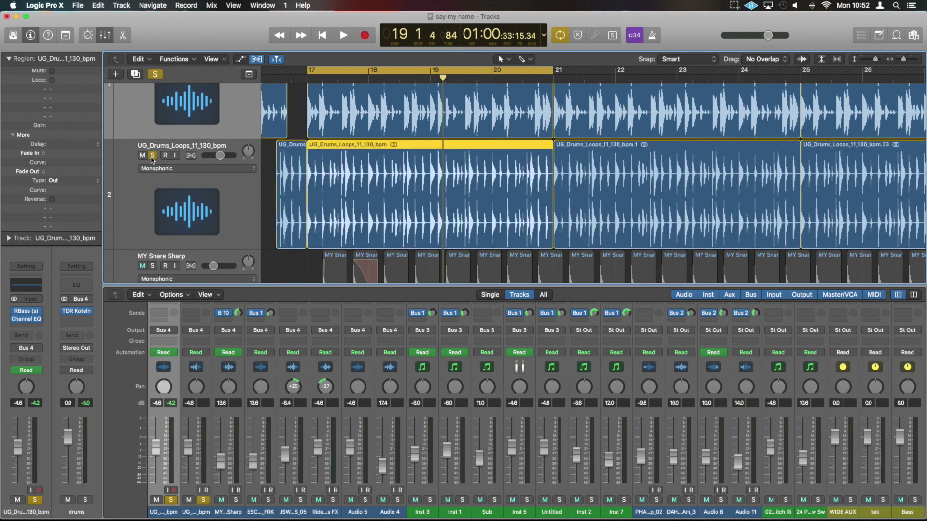
key(space)
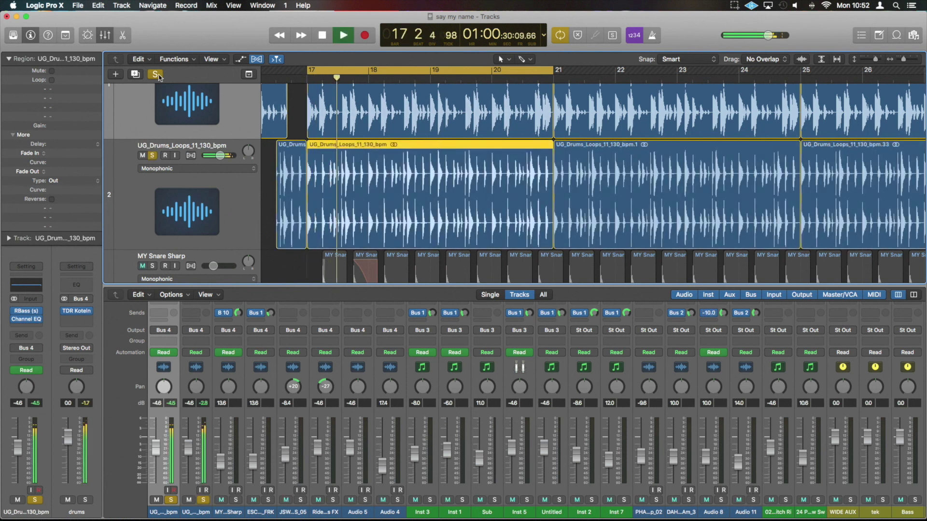
click(152, 156)
click(152, 156)
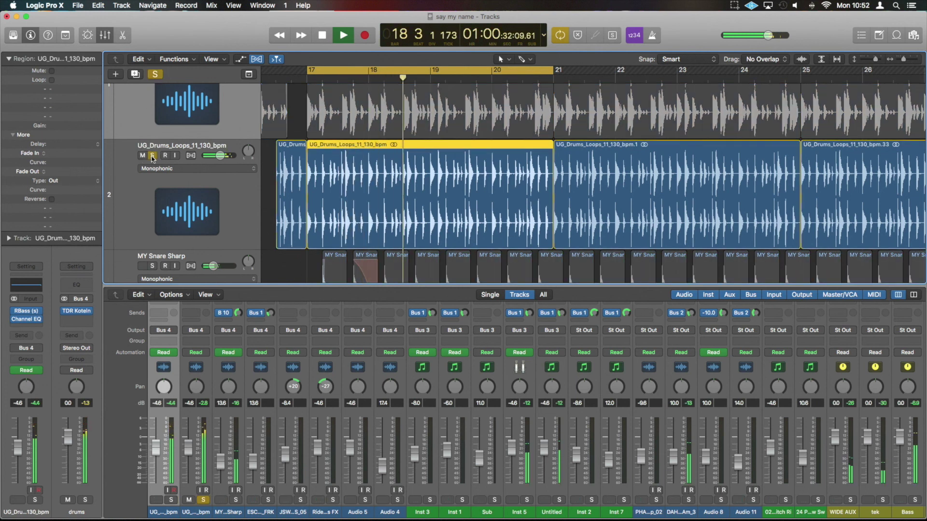
key(space)
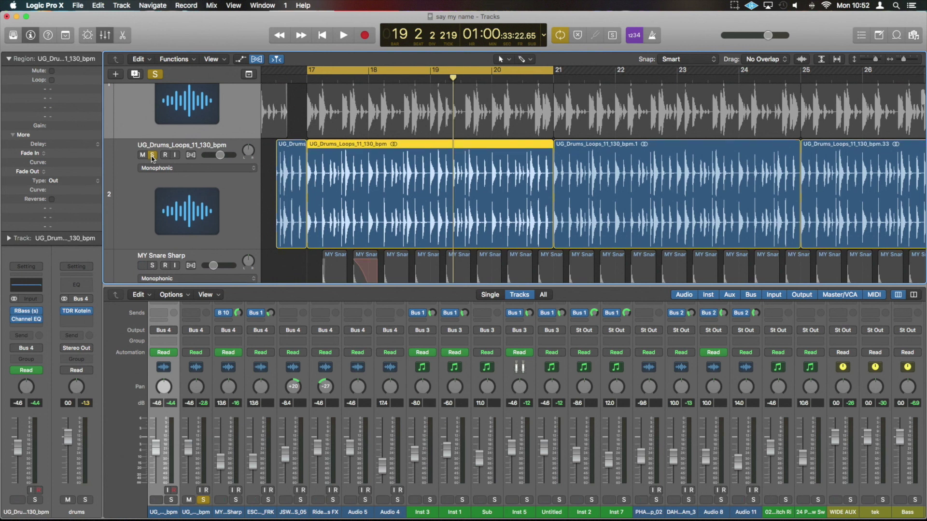
- Set track 2 to Rhythmic flex time and quantize the hi-hat region to the UG_Drums_Loops_2_130_bpm groove
click(169, 168)
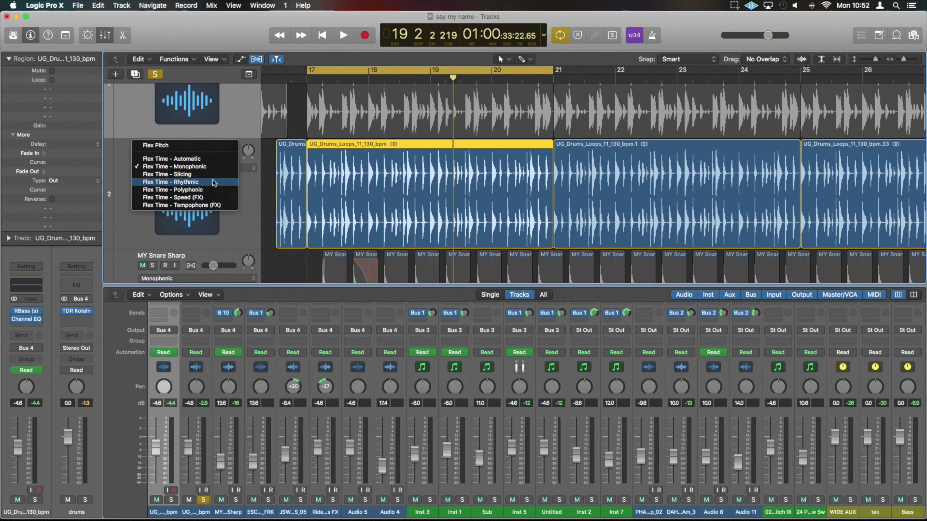
click(213, 182)
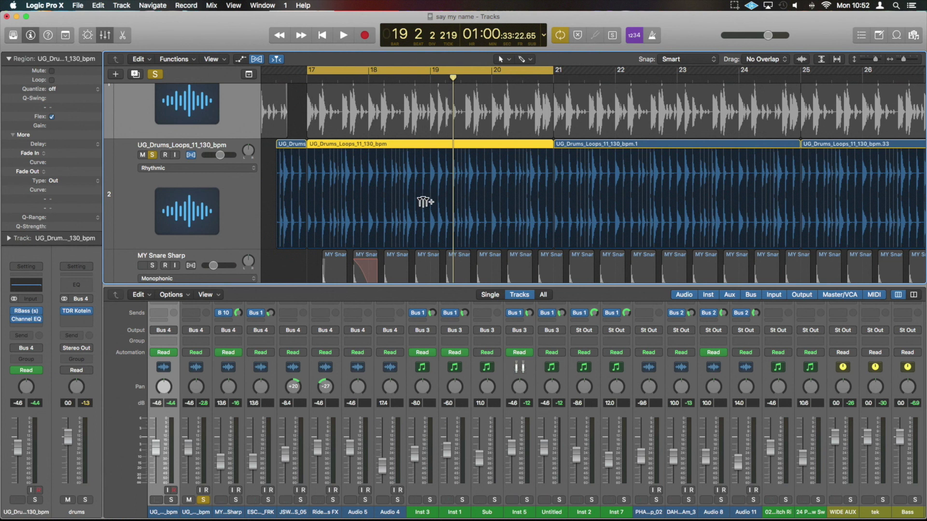
click(81, 90)
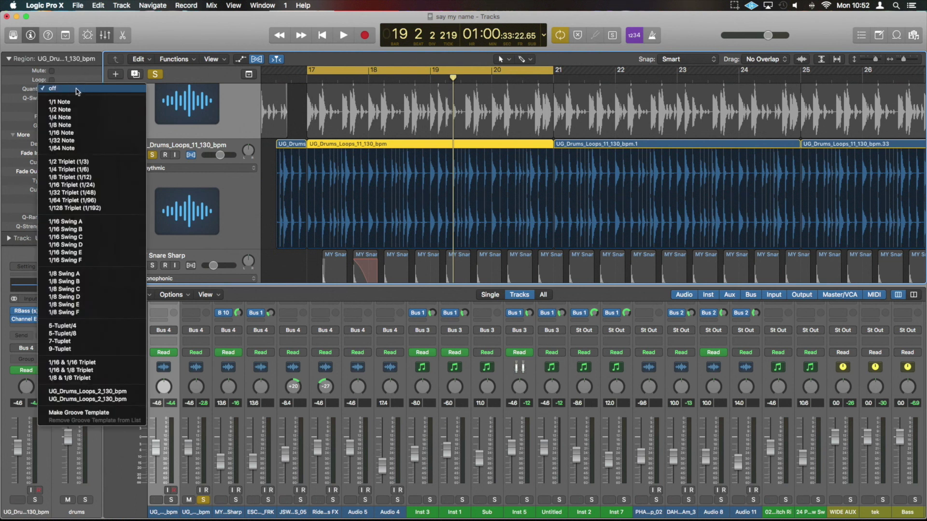
click(103, 392)
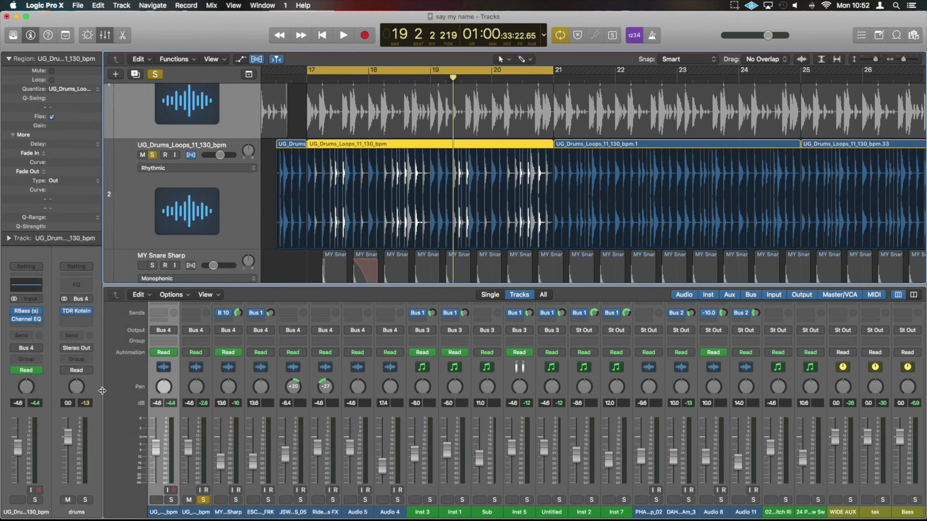
- Also solo the track 1 drum loop and play both together to compare
scroll(183, 144, up, 3)
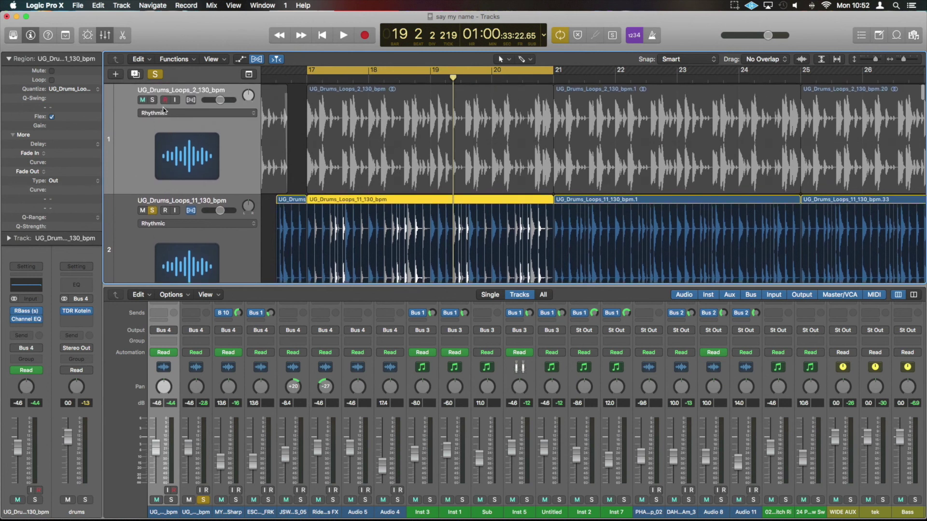
click(157, 101)
key(space)
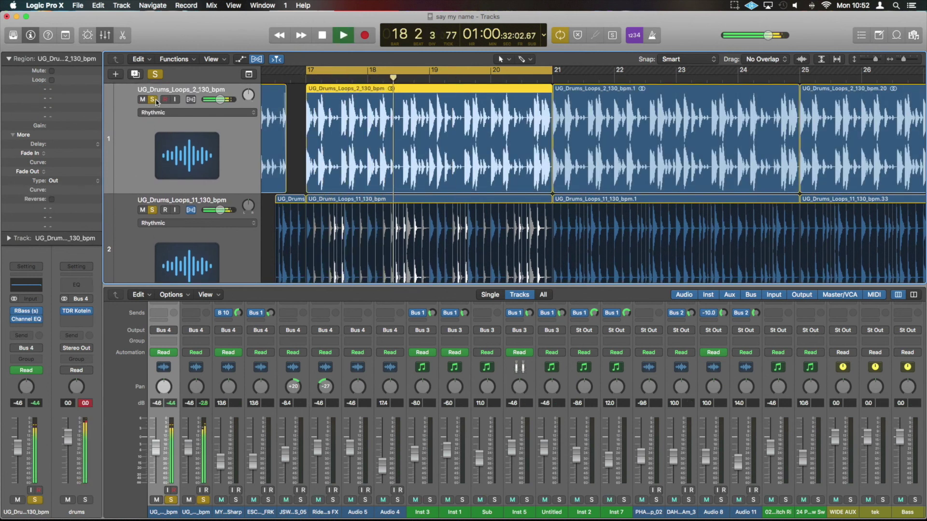
key(space)
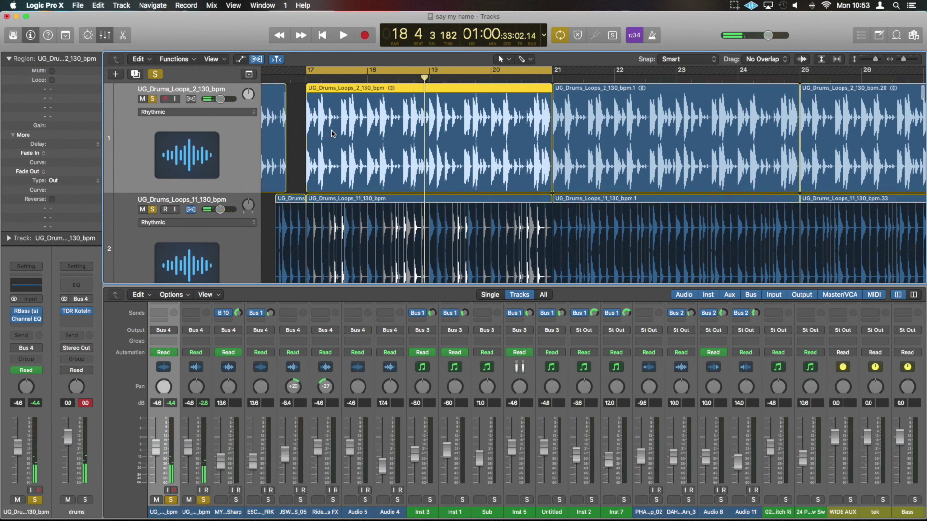
scroll(333, 134, down, 10)
- Quantize the eight Main Bass25_GbMaj regions to the UG_Drums_Loops_2_130_bpm groove, then clear all solos
scroll(333, 135, down, 12)
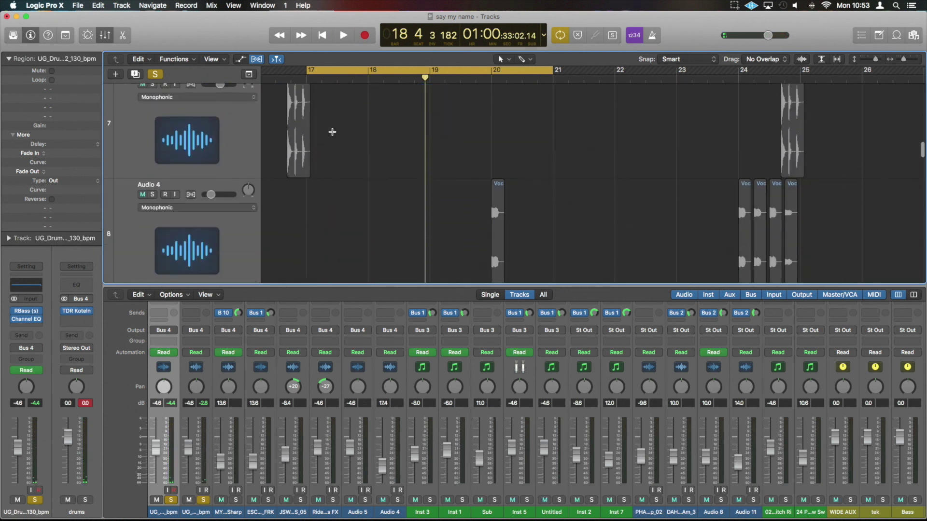
scroll(333, 135, down, 15)
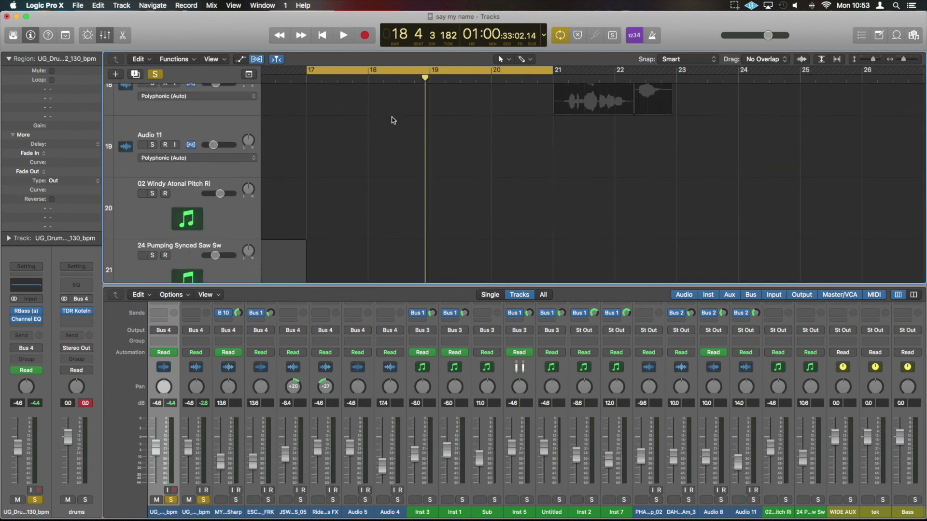
ctrl+alt+click(392, 118)
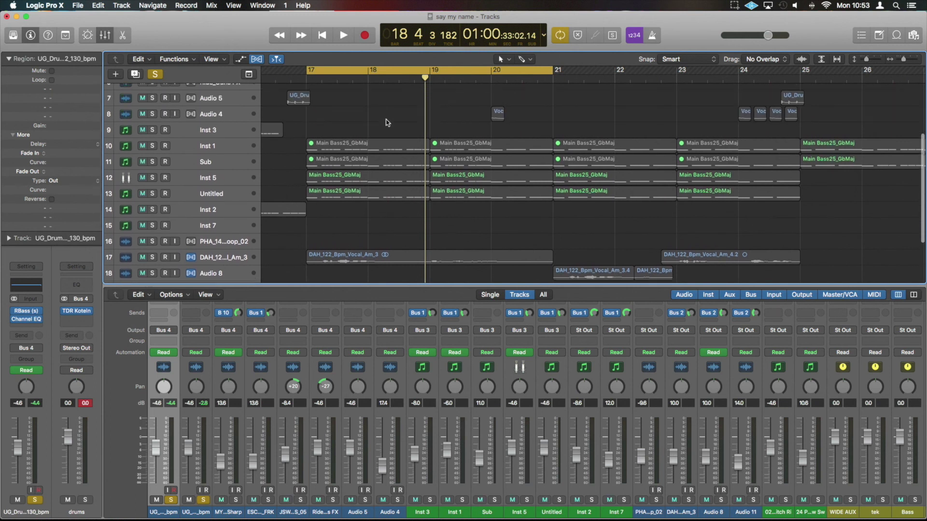
drag(299, 143, 476, 196)
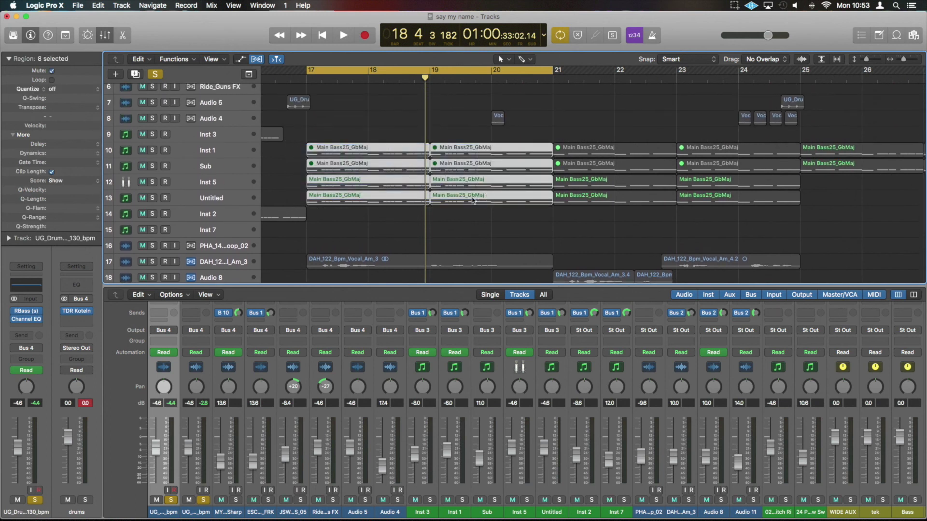
click(70, 89)
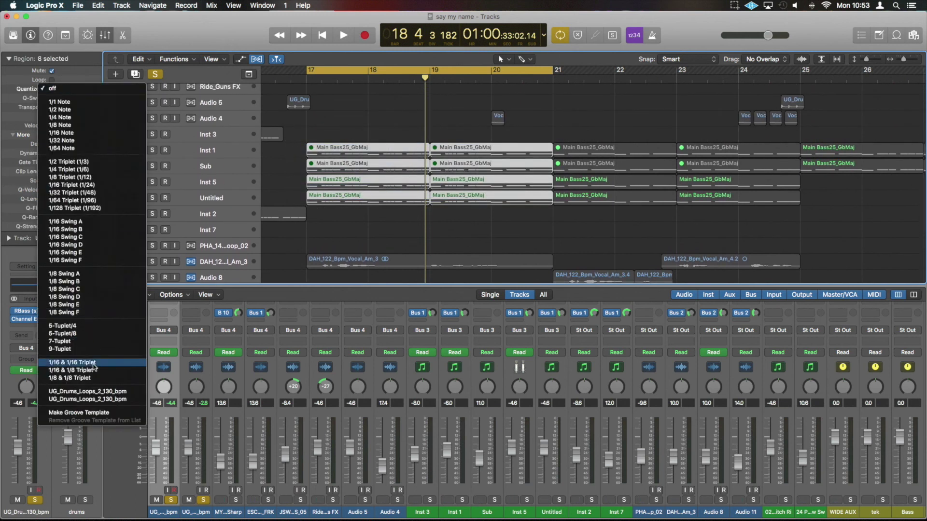
click(92, 392)
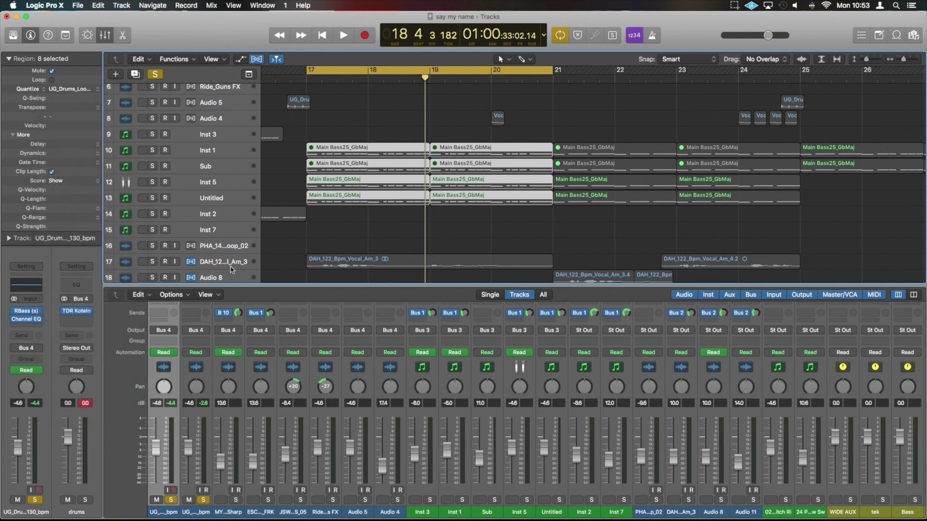
click(155, 75)
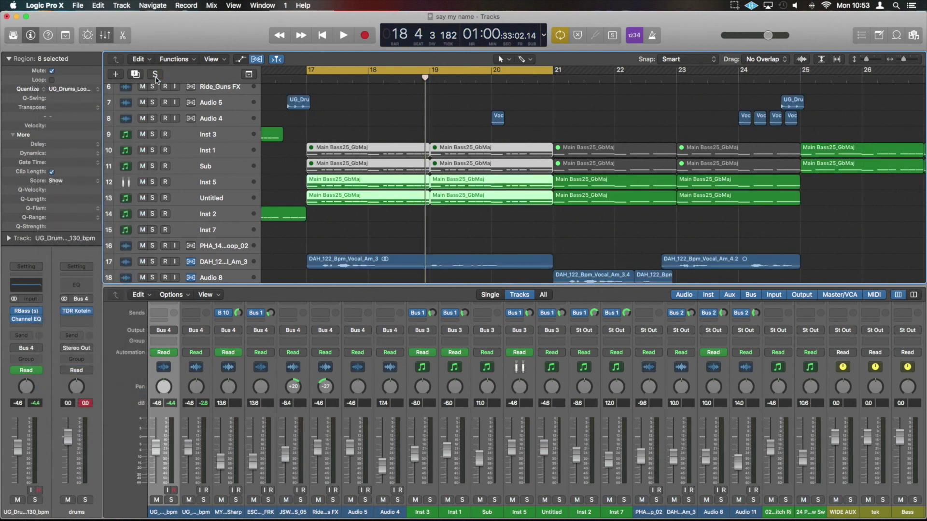
key(space)
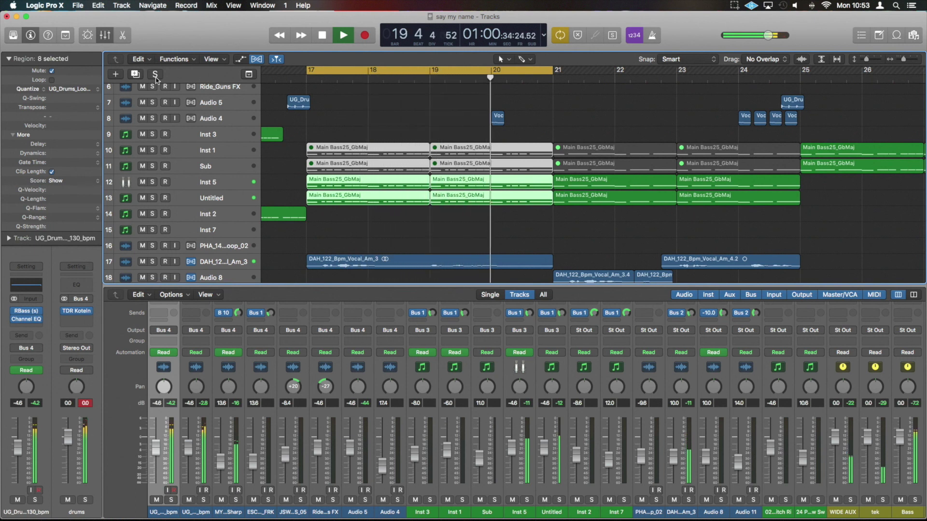
key(space)
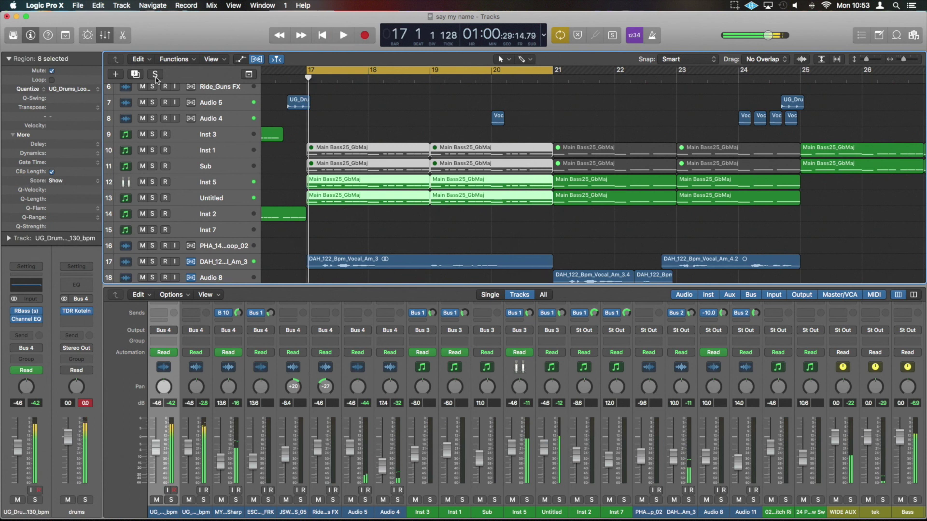